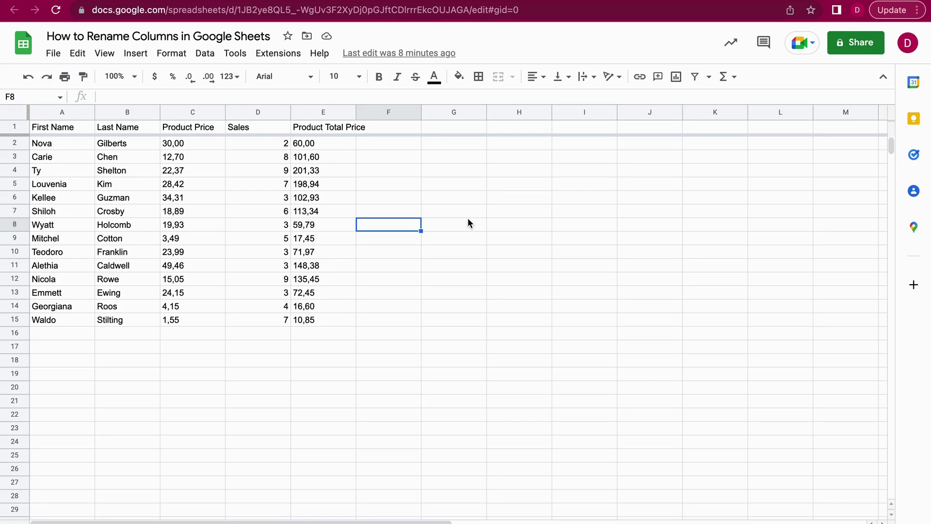
# - Select column D and name it 'Sales' in the Name box
pyautogui.click(248, 111)
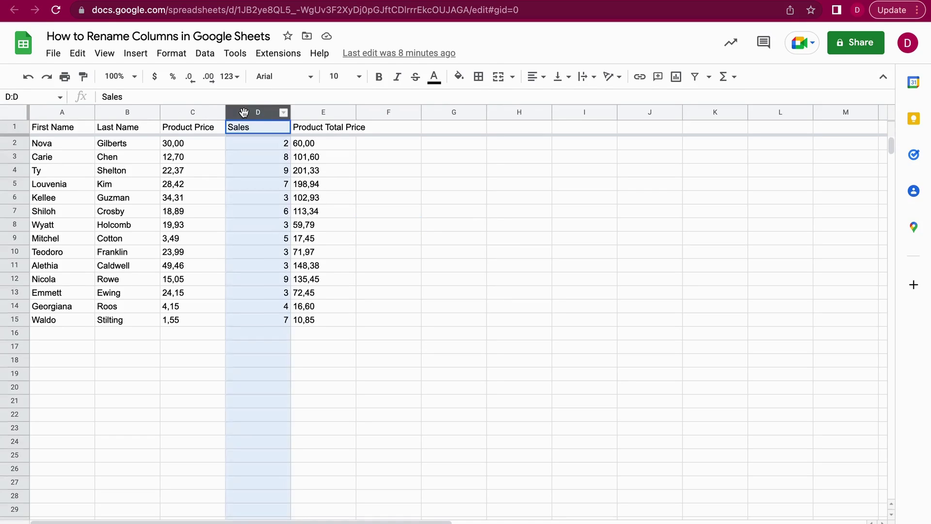
pyautogui.click(379, 212)
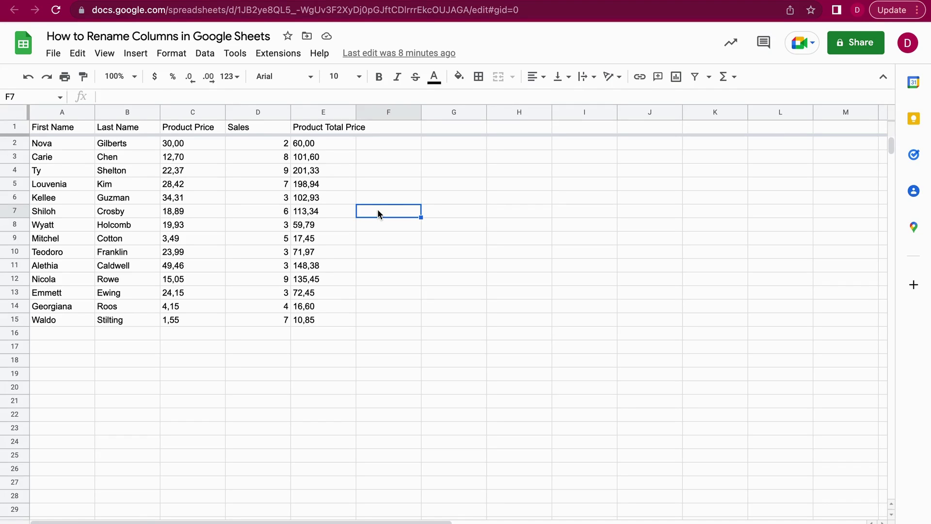
pyautogui.click(249, 112)
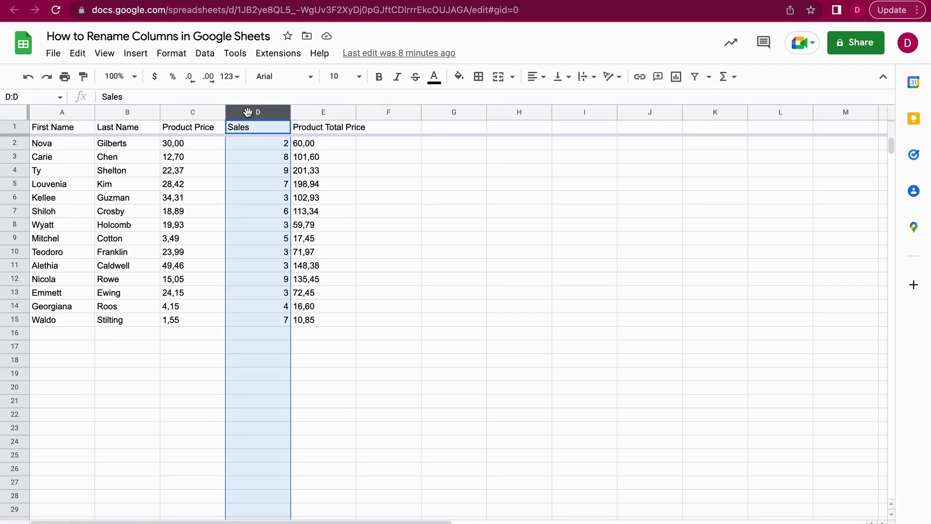
pyautogui.click(38, 96)
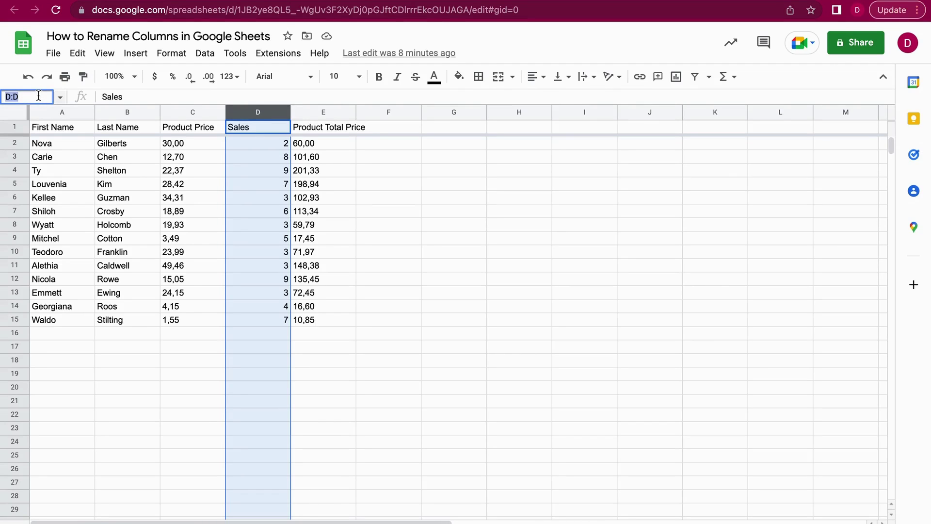
pyautogui.write('Sales')
pyautogui.press('Return')
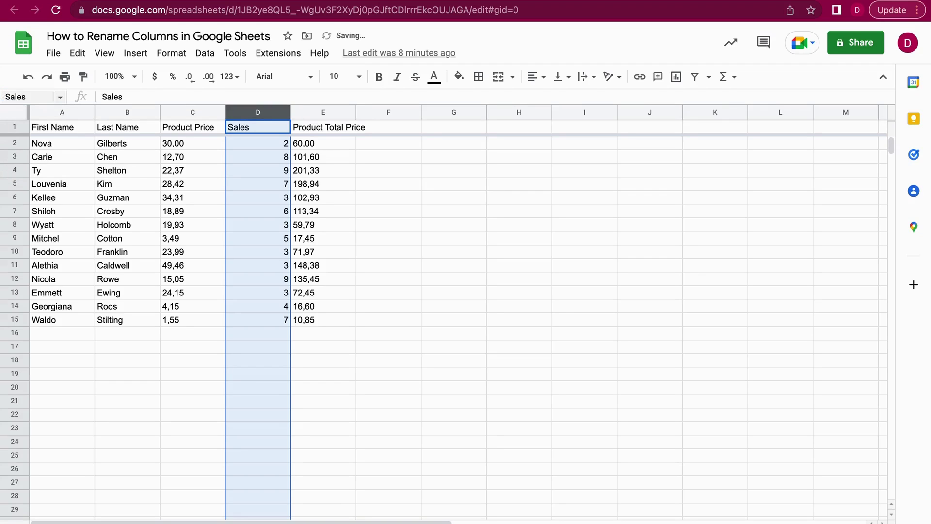
# - Reselect column D to confirm it now shows the name Sales
pyautogui.click(380, 196)
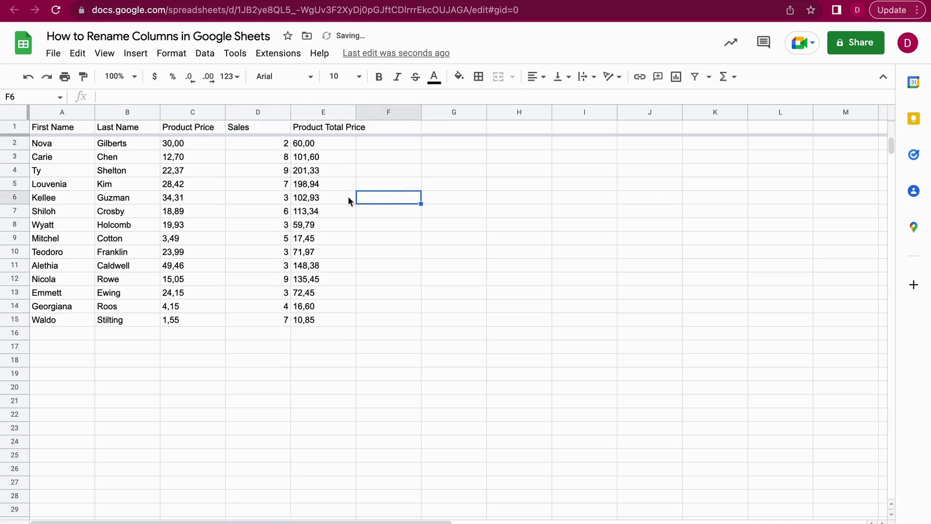
pyautogui.click(246, 106)
pyautogui.click(257, 185)
pyautogui.click(257, 107)
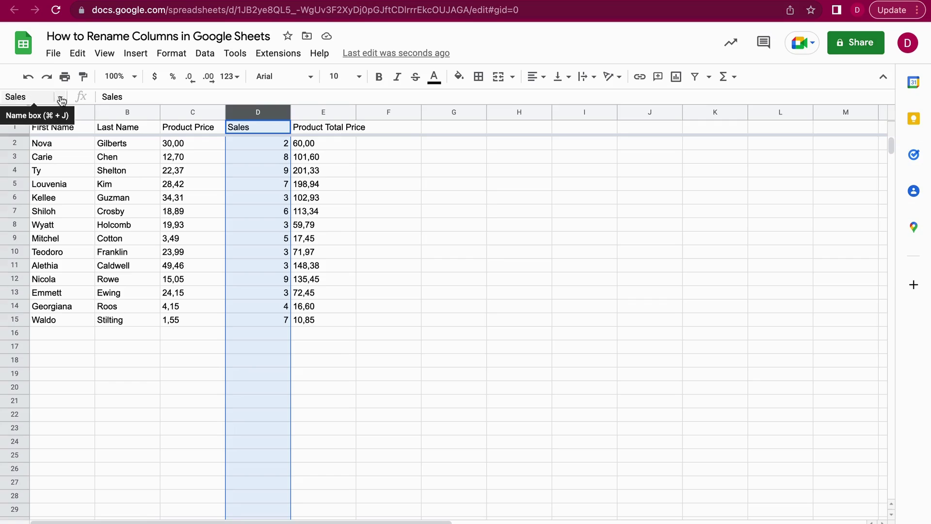
# - Review the Sales and Test named ranges in the Name box list, then select cell C4
pyautogui.click(61, 100)
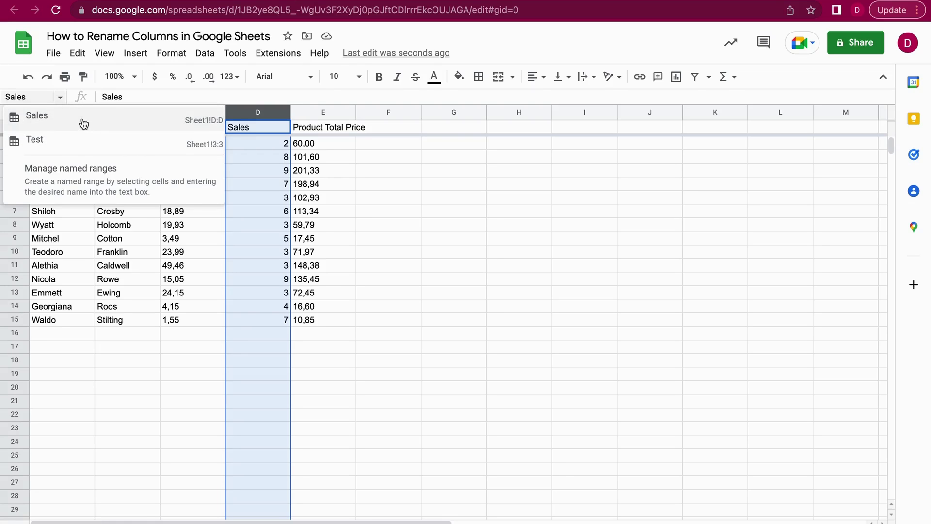
pyautogui.click(397, 212)
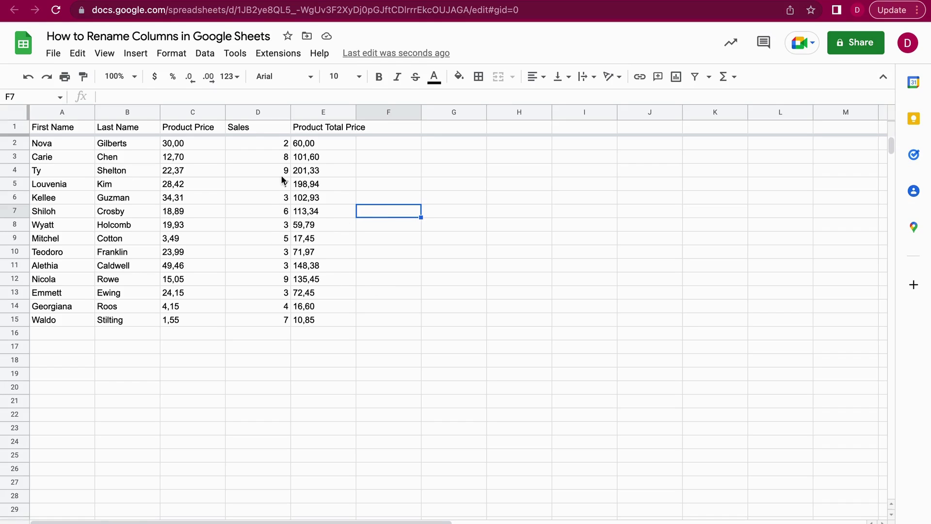
pyautogui.click(202, 168)
# - Open Define named range from C4's cell actions, showing Sales (D:D) and Test (3:3)
pyautogui.rightClick(203, 168)
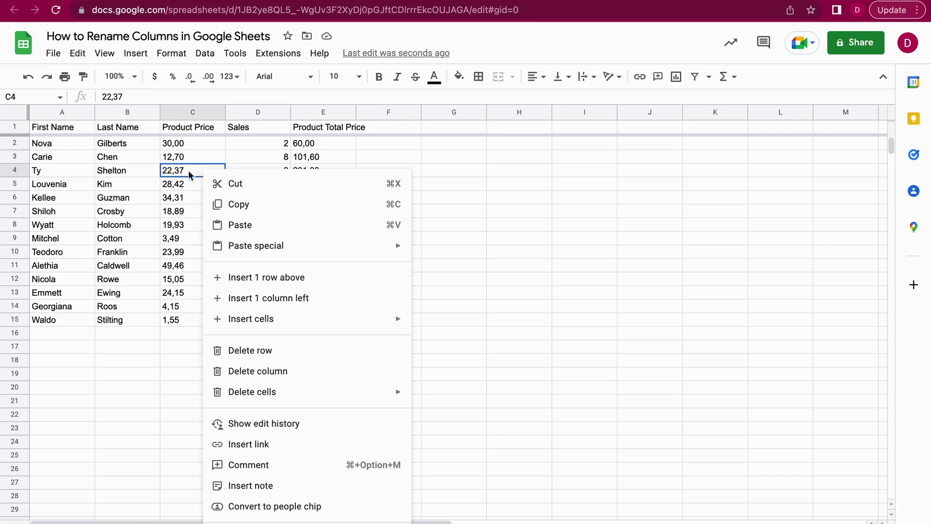
pyautogui.click(171, 196)
pyautogui.click(186, 170)
pyautogui.rightClick(188, 171)
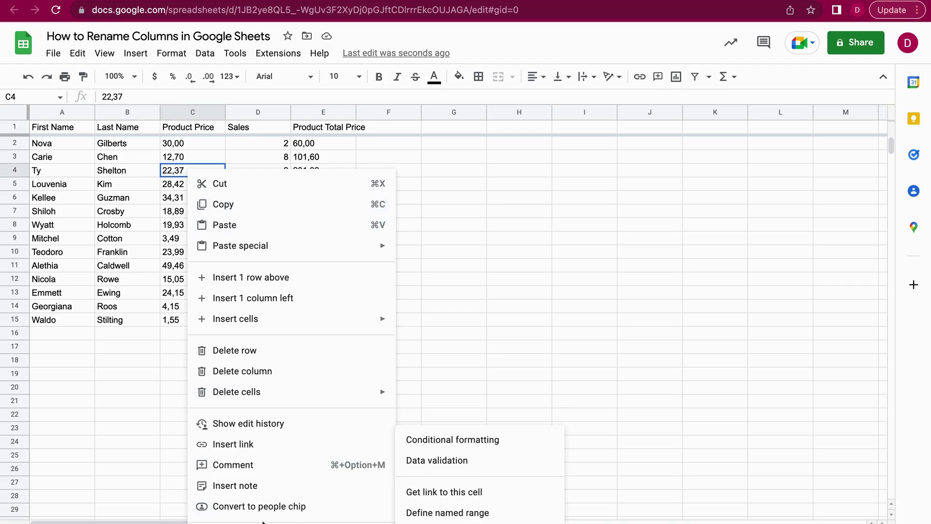
pyautogui.moveTo(290, 520)
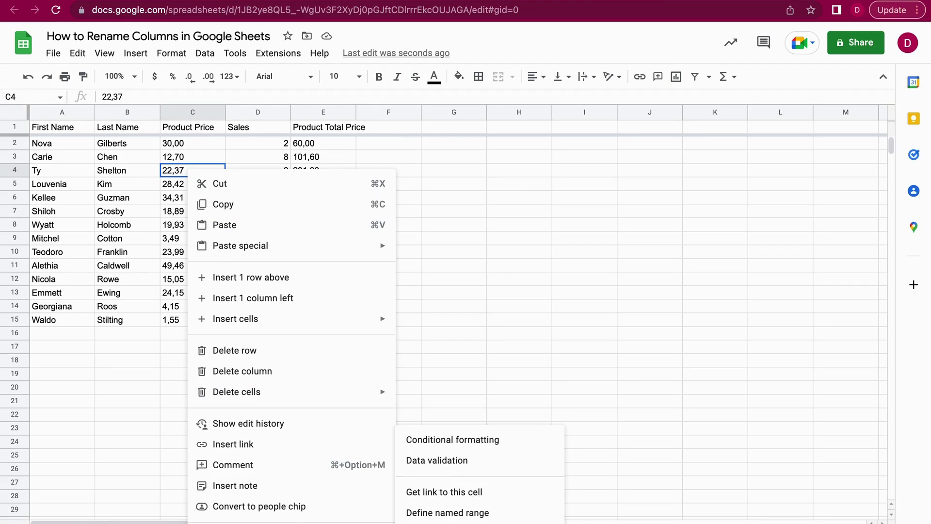
pyautogui.click(457, 519)
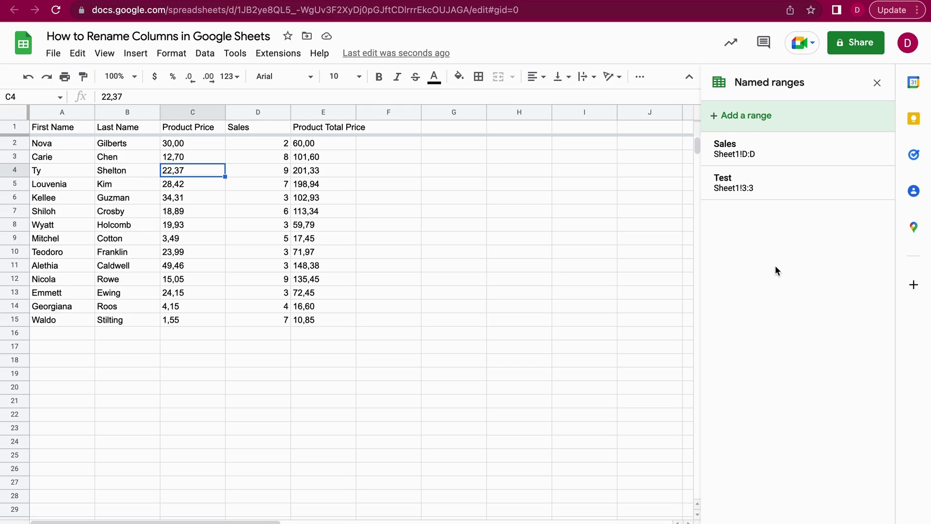
# - Add a new named range and rename it from NamedRange1 to ProductPrice
pyautogui.click(732, 120)
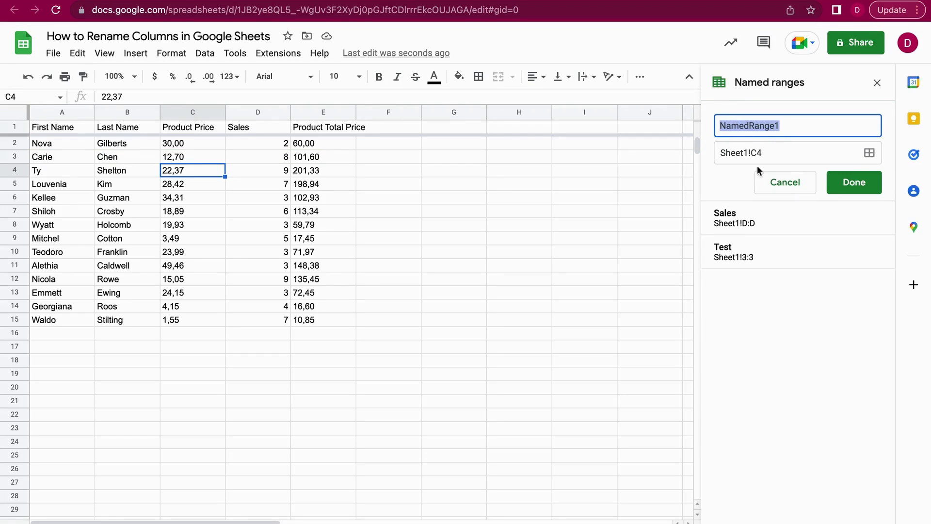
pyautogui.moveTo(785, 125); pyautogui.dragTo(723, 126)
pyautogui.press('BackSpace')
pyautogui.press('BackSpace')
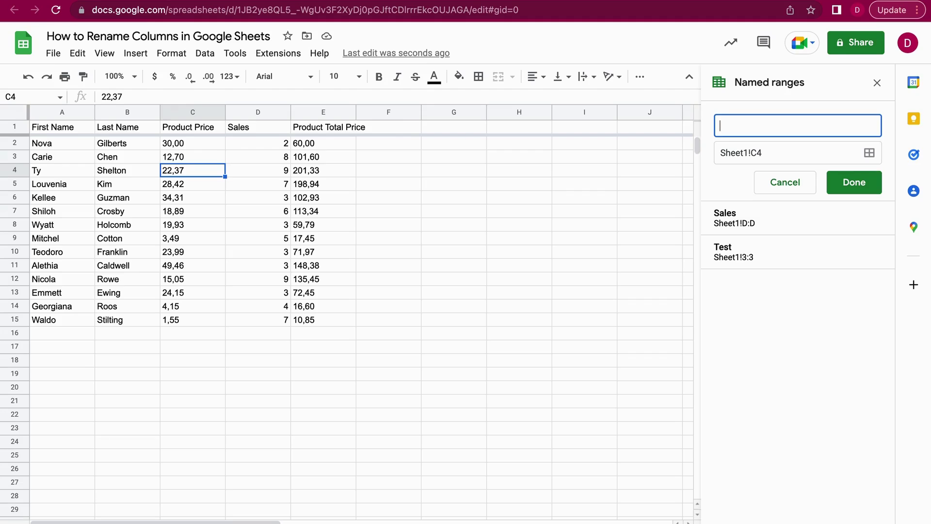
pyautogui.write('ProductPrice')
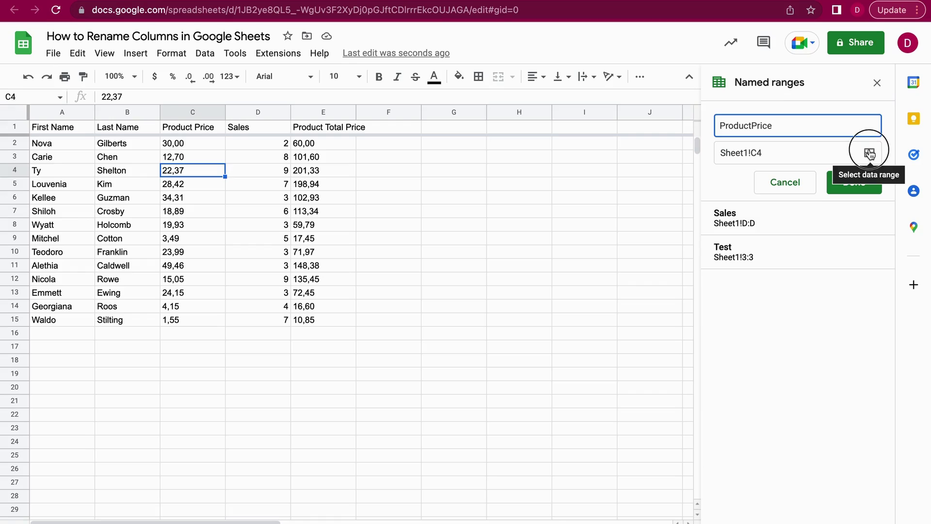
# - Clear the old Sheet1!C4 reference from the ProductPrice range field
pyautogui.click(869, 155)
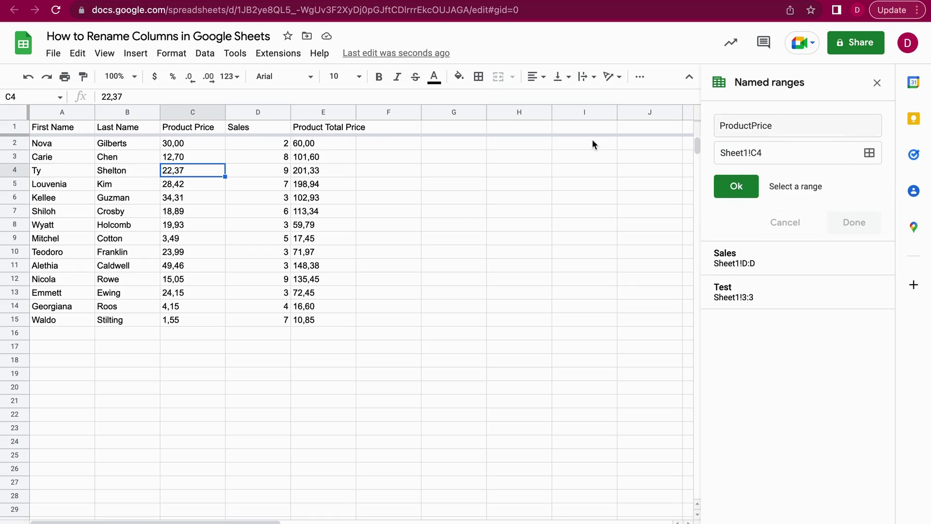
pyautogui.click(742, 186)
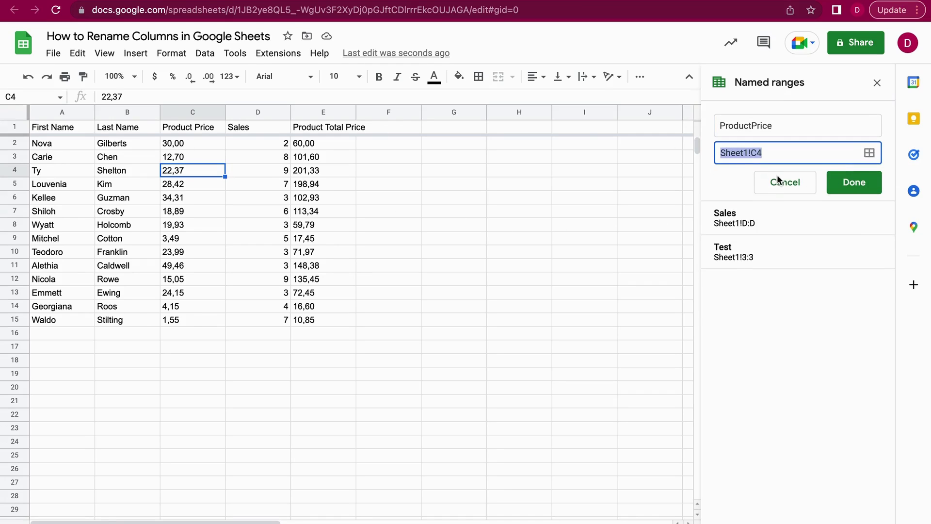
pyautogui.click(187, 110)
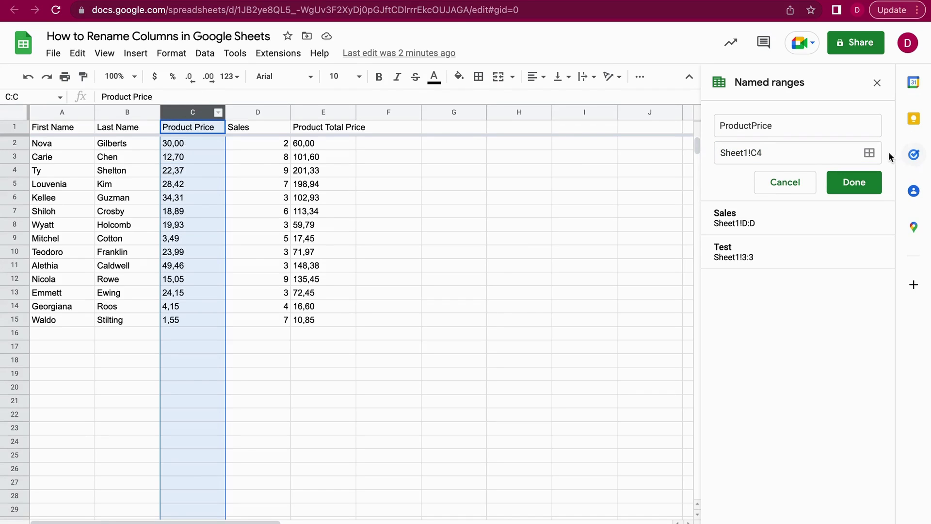
pyautogui.click(869, 153)
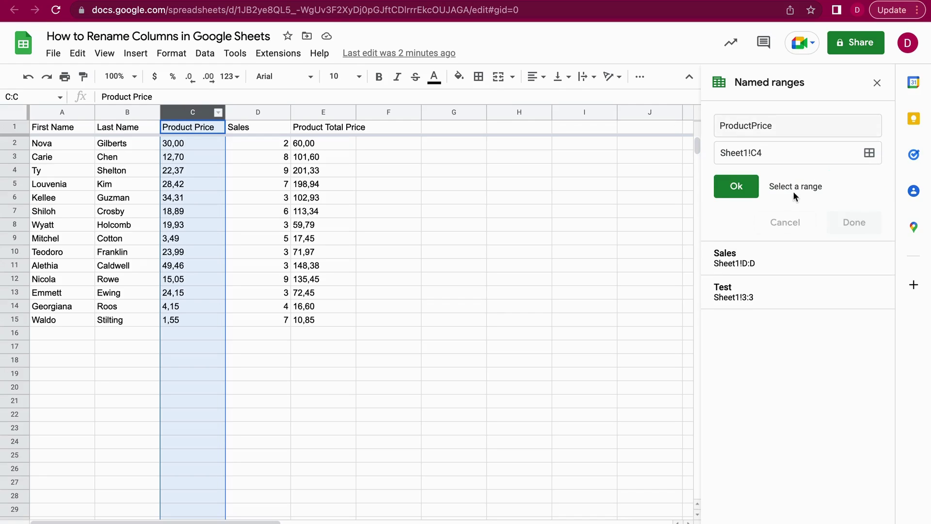
pyautogui.click(736, 188)
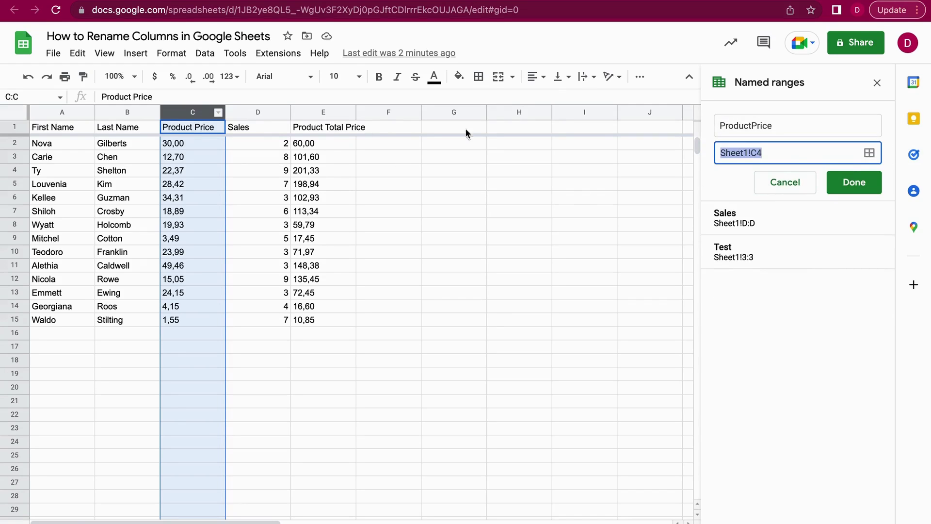
pyautogui.moveTo(814, 149); pyautogui.dragTo(708, 147)
pyautogui.press('BackSpace')
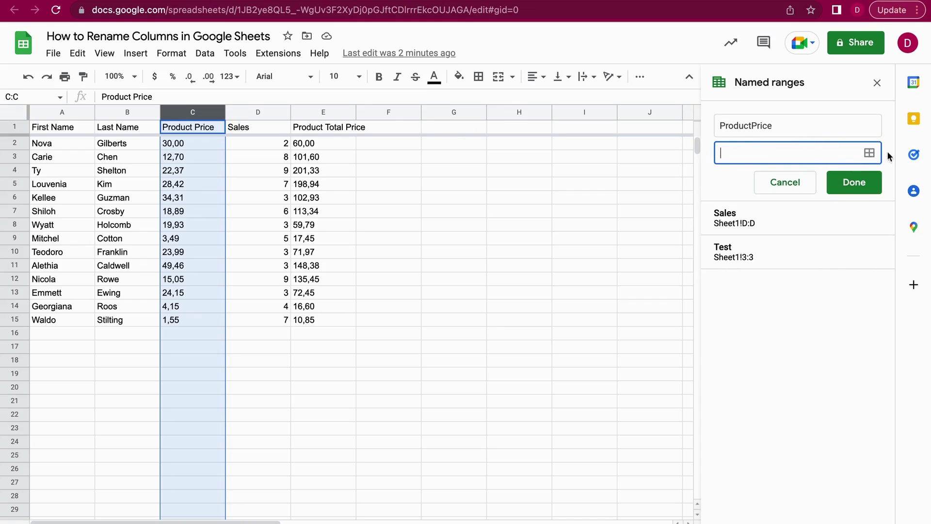
# - Pick the Product Price values C2:C15 as ProductPrice's range and confirm
pyautogui.click(869, 153)
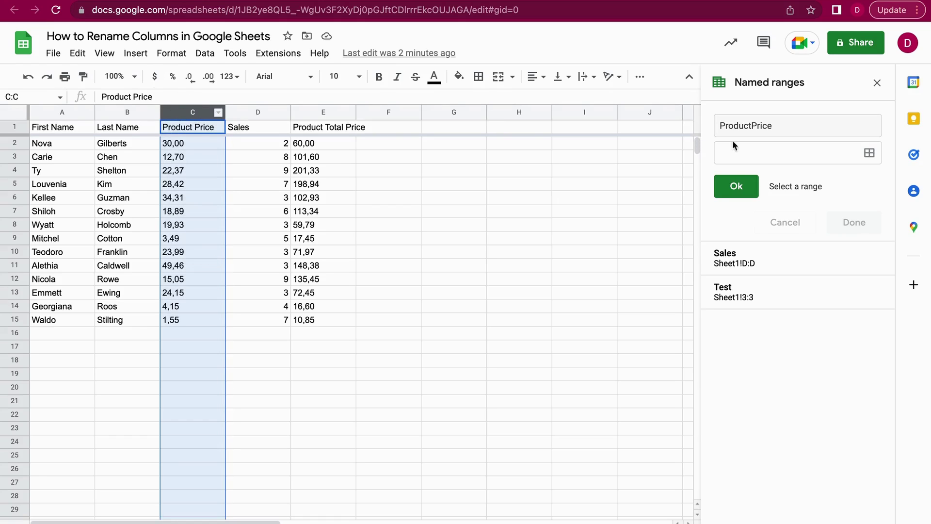
pyautogui.click(868, 155)
pyautogui.click(871, 154)
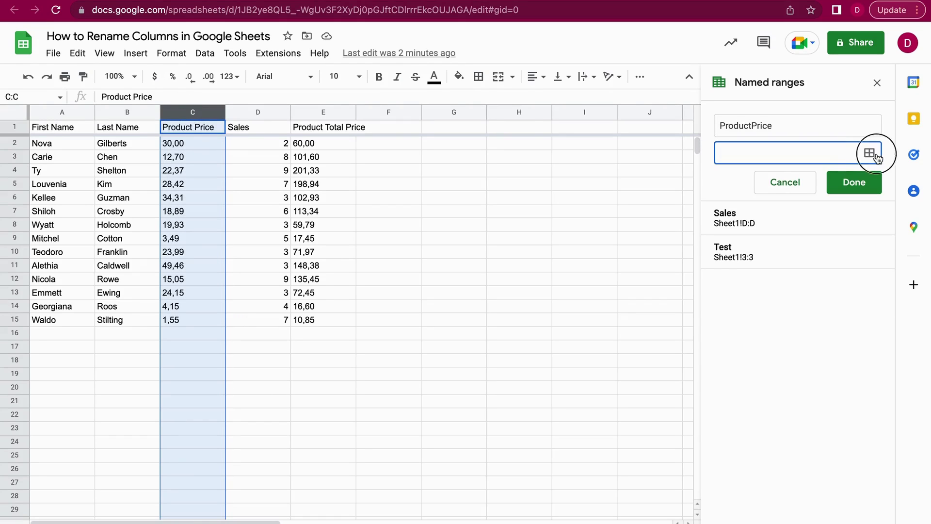
pyautogui.click(870, 155)
pyautogui.click(870, 155)
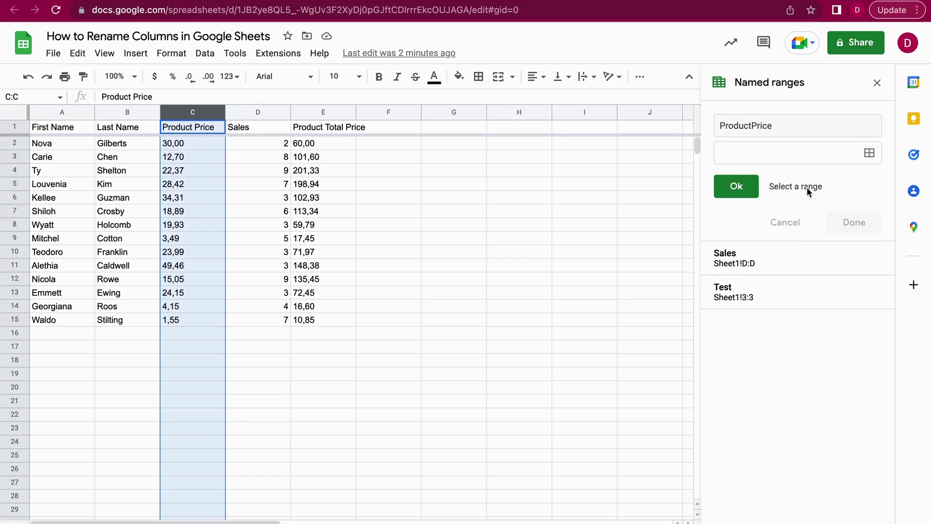
pyautogui.click(260, 182)
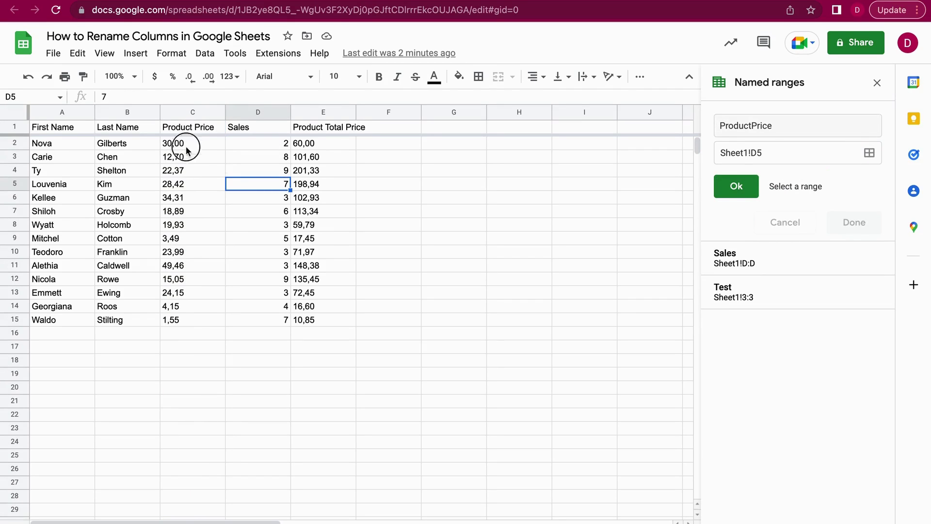
pyautogui.moveTo(187, 146); pyautogui.dragTo(204, 319)
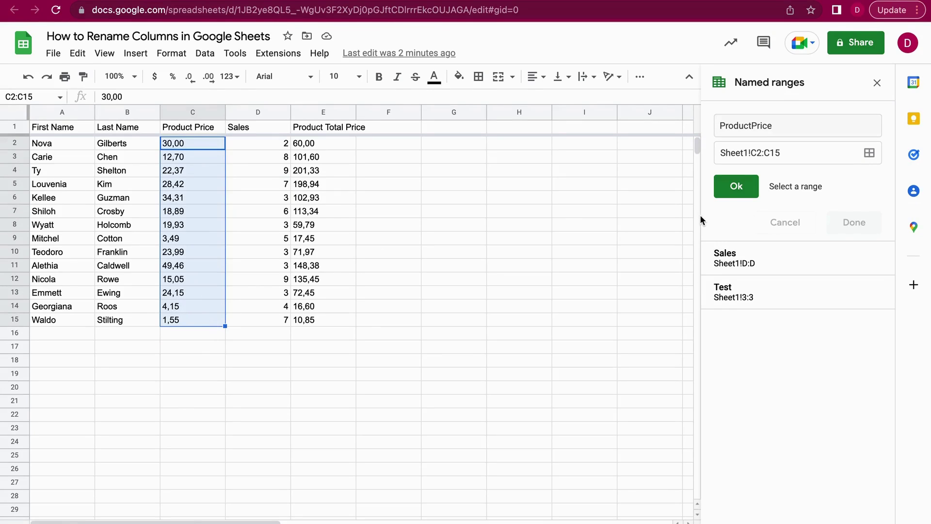
pyautogui.click(736, 189)
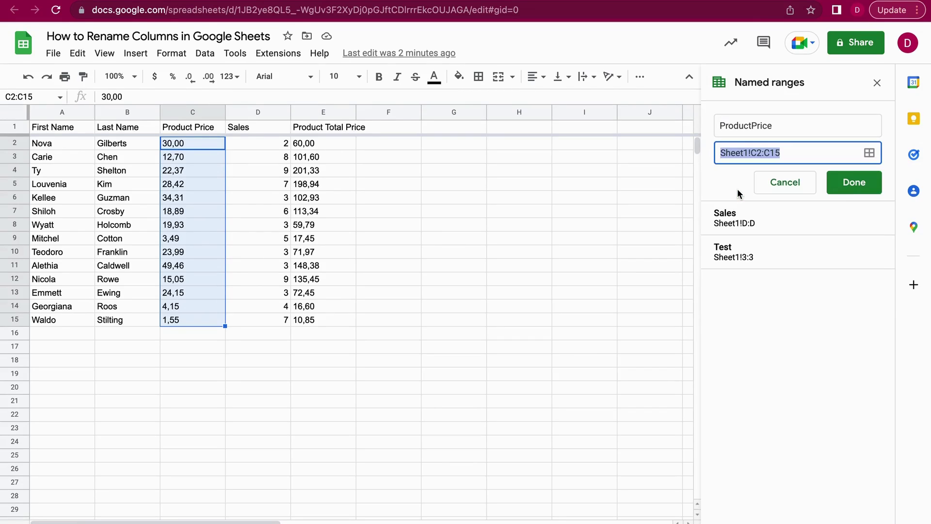
# - Save ProductPrice as Sheet1!C2:C15 and deselect the Product Price values
pyautogui.click(857, 184)
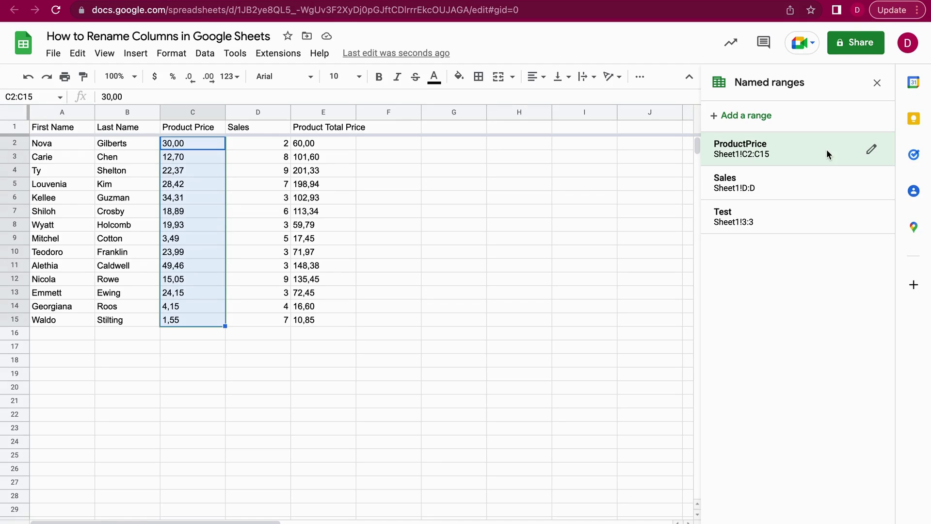
pyautogui.moveTo(771, 185)
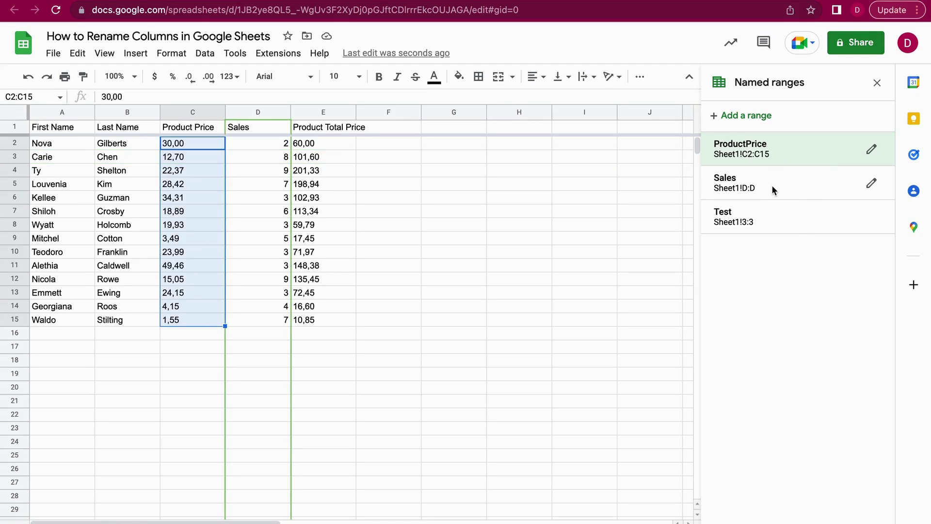
pyautogui.moveTo(781, 225)
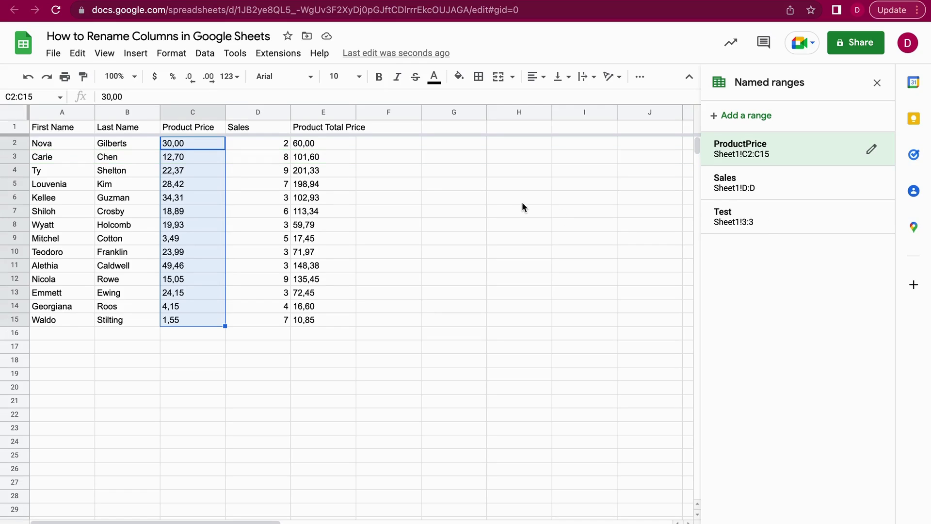
pyautogui.click(401, 176)
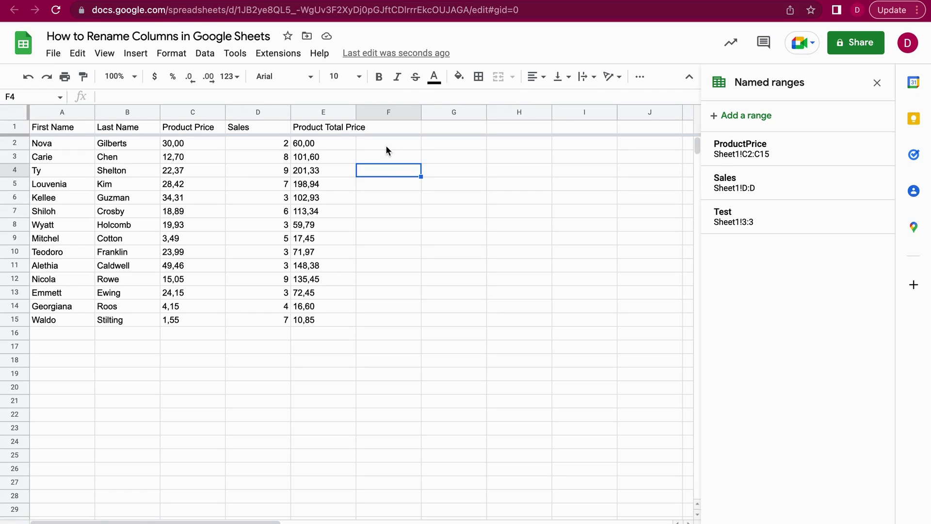
pyautogui.moveTo(751, 157)
# - Enter =AVERAGE(Sales) in F2, returning 5.142857143, and recheck the formula
pyautogui.click(399, 145)
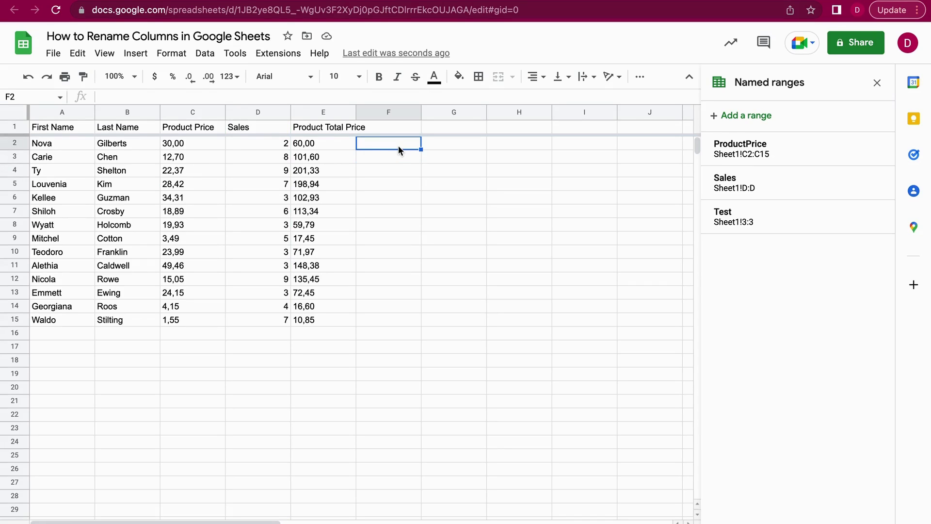
pyautogui.write('=A')
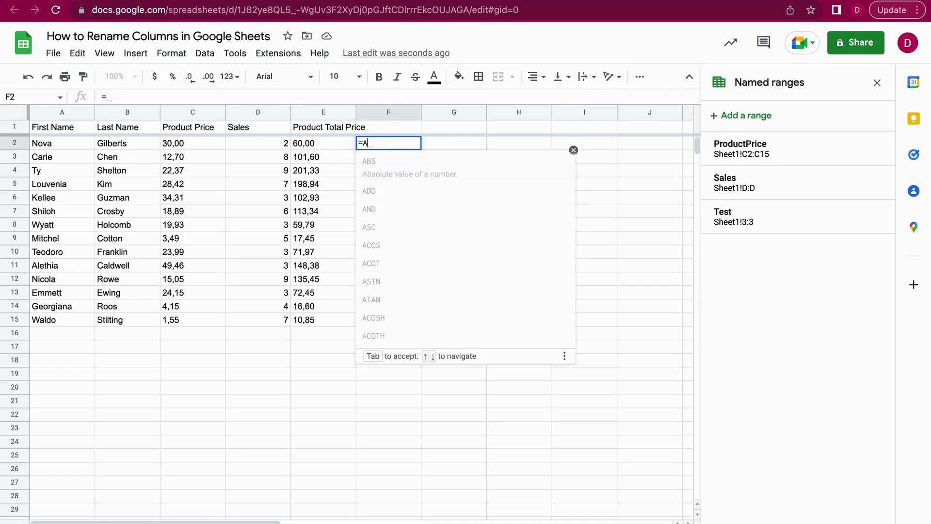
pyautogui.write('VERAGE(')
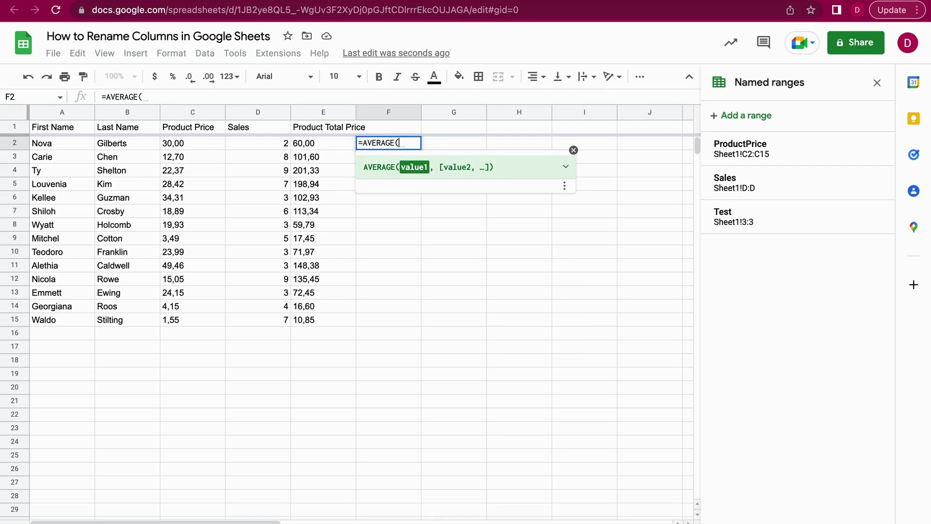
pyautogui.write('Sale')
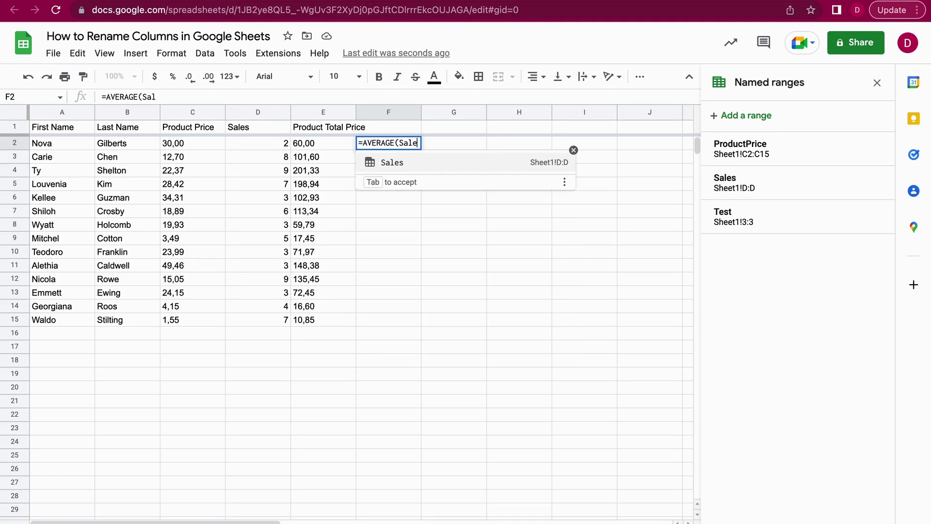
pyautogui.write('s)')
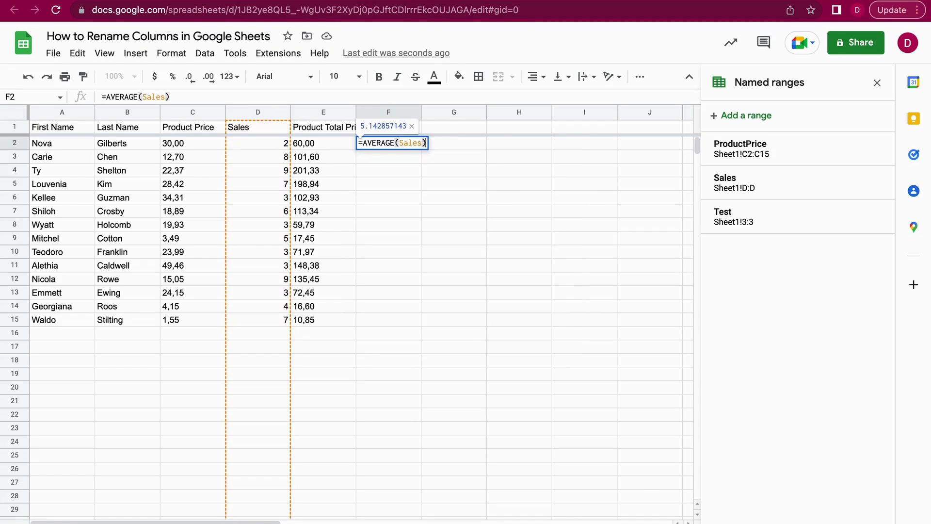
pyautogui.press('Return')
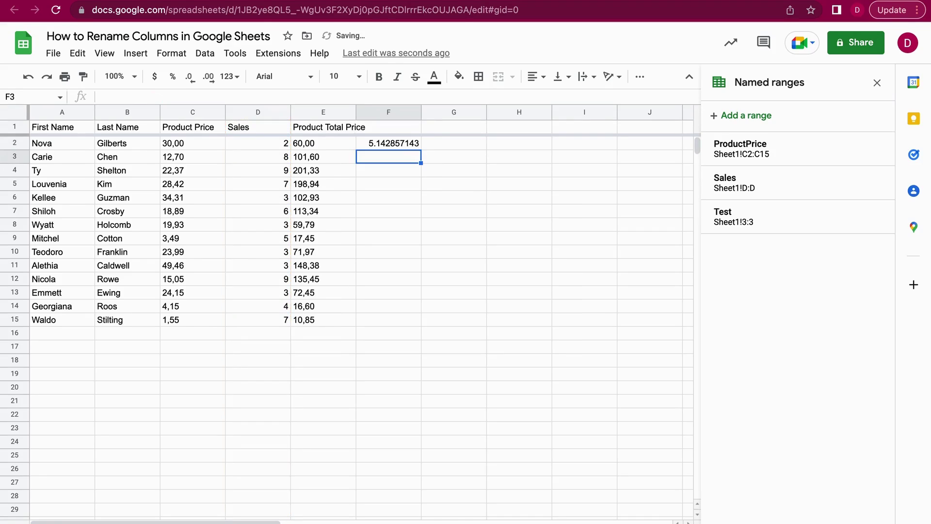
pyautogui.click(395, 146)
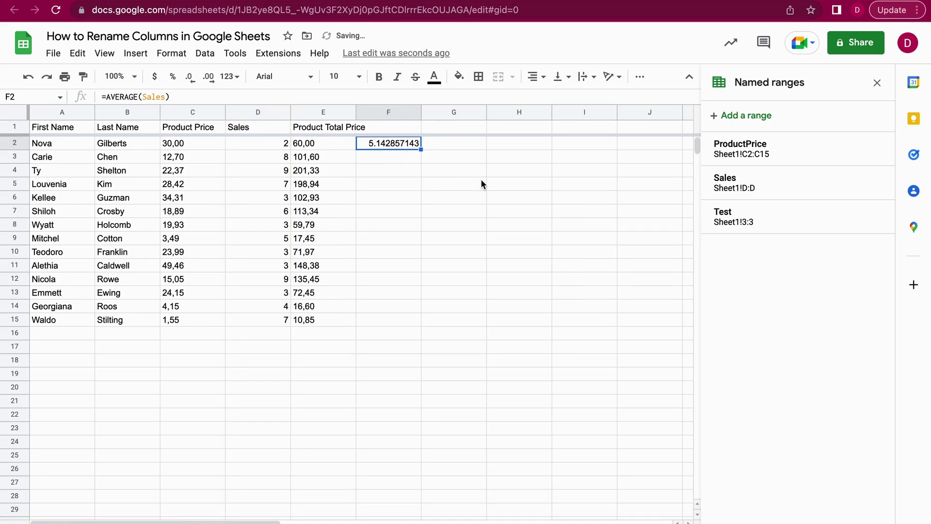